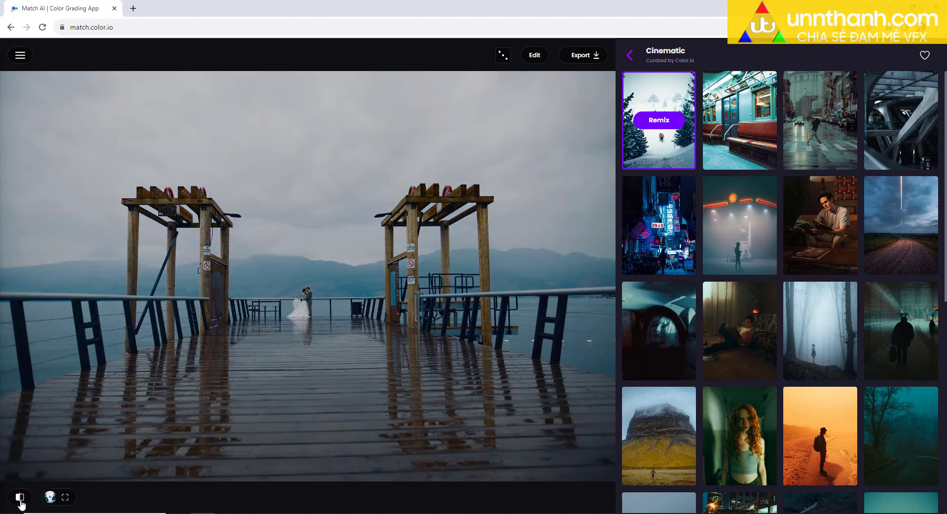
# - Compare the graded photo with its original and view the snowy reference image in the large preview
pyautogui.click(19, 496)
pyautogui.click(55, 499)
pyautogui.click(56, 499)
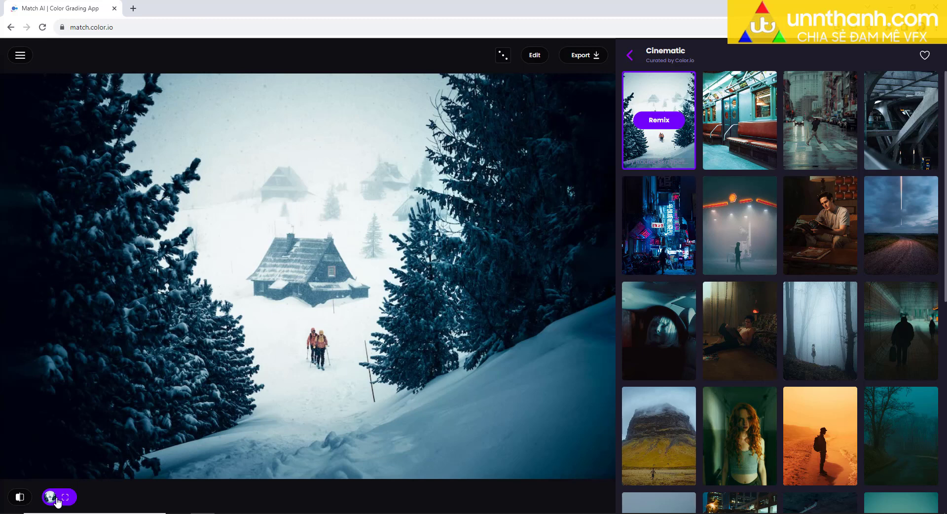
pyautogui.click(57, 500)
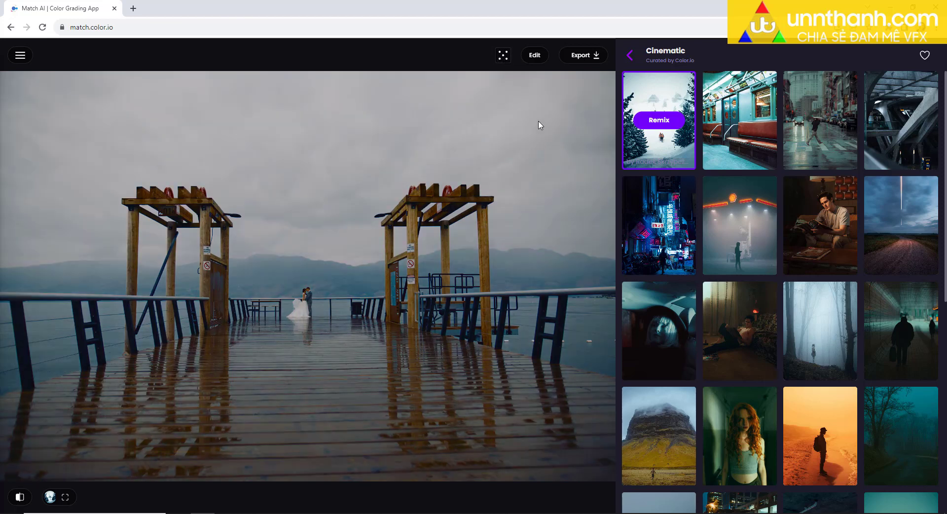
# - Open the grade for editing, set the Basic Adjustments slider to 130, and shift the colour balance point slightly toward blue and upward
pyautogui.click(531, 59)
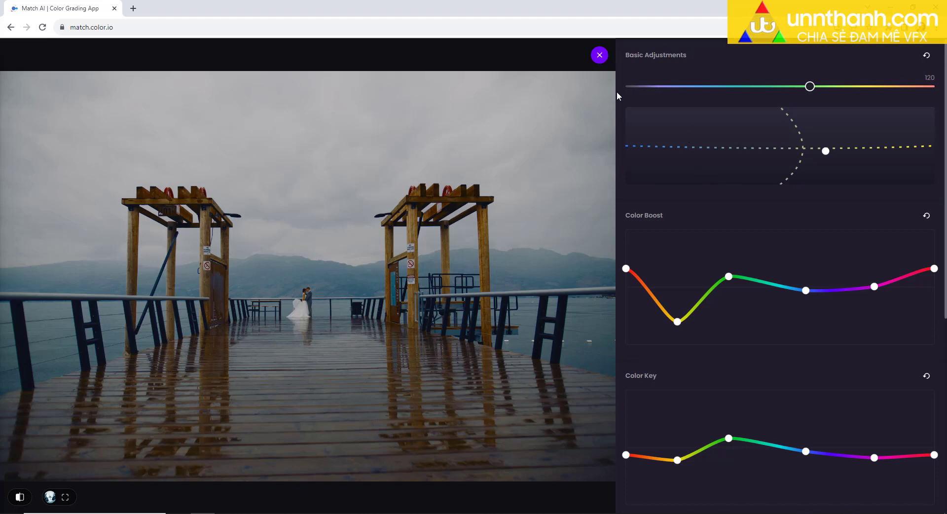
pyautogui.moveTo(809, 86)
pyautogui.mouseDown()
pyautogui.moveTo(695, 84)
pyautogui.moveTo(890, 81)
pyautogui.moveTo(825, 76)
pyautogui.mouseUp()
pyautogui.moveTo(826, 154)
pyautogui.mouseDown()
pyautogui.moveTo(683, 158)
pyautogui.moveTo(890, 148)
pyautogui.moveTo(799, 148)
pyautogui.moveTo(819, 148)
pyautogui.mouseUp()
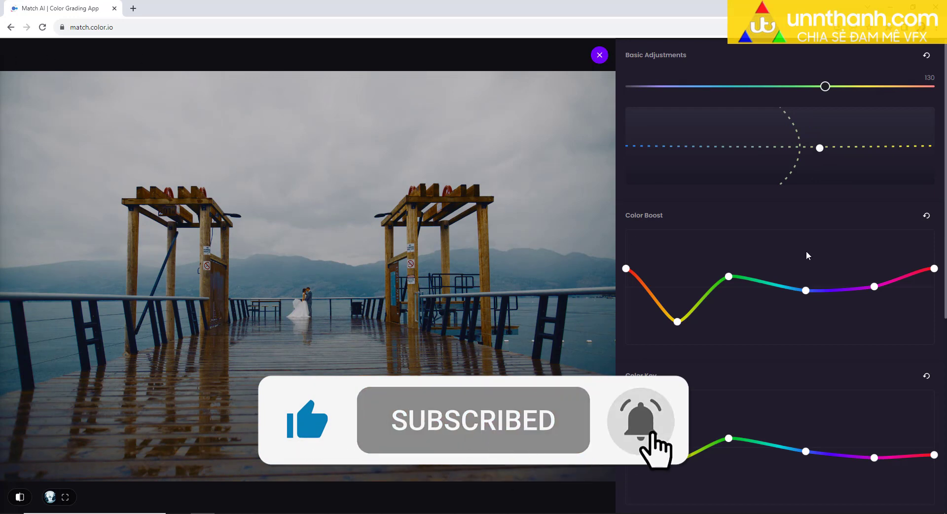
# - Raise the midpoint of the Luminance curve slightly and close the grade adjustments
pyautogui.scroll(-2, 807, 269)
pyautogui.scroll(-2, 807, 270)
pyautogui.scroll(3, 809, 274)
pyautogui.moveTo(729, 224)
pyautogui.mouseDown()
pyautogui.moveTo(734, 245)
pyautogui.moveTo(740, 229)
pyautogui.mouseUp()
pyautogui.scroll(-6, 785, 271)
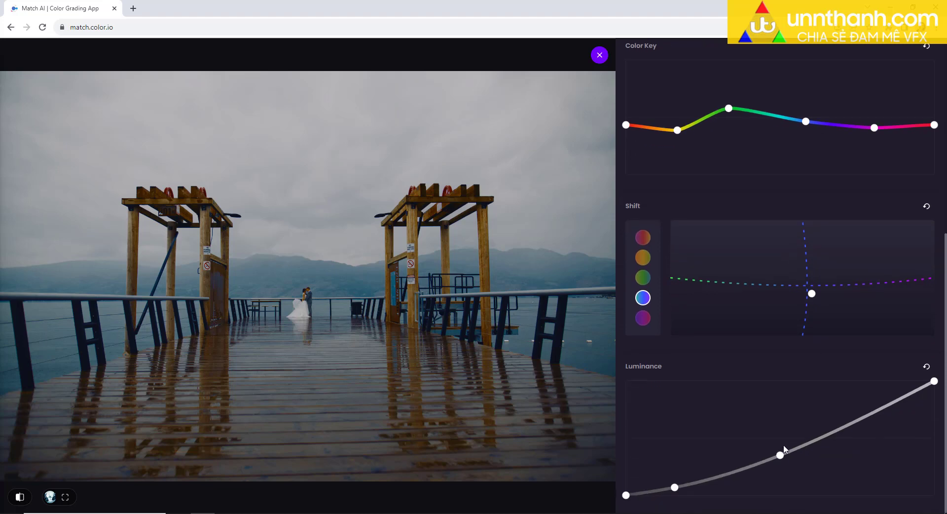
pyautogui.moveTo(784, 448); pyautogui.dragTo(792, 440)
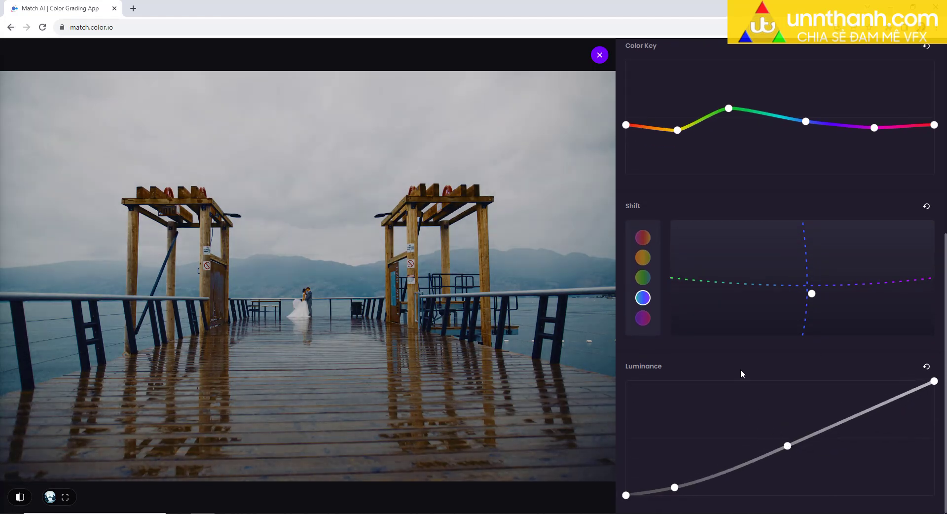
pyautogui.click(600, 57)
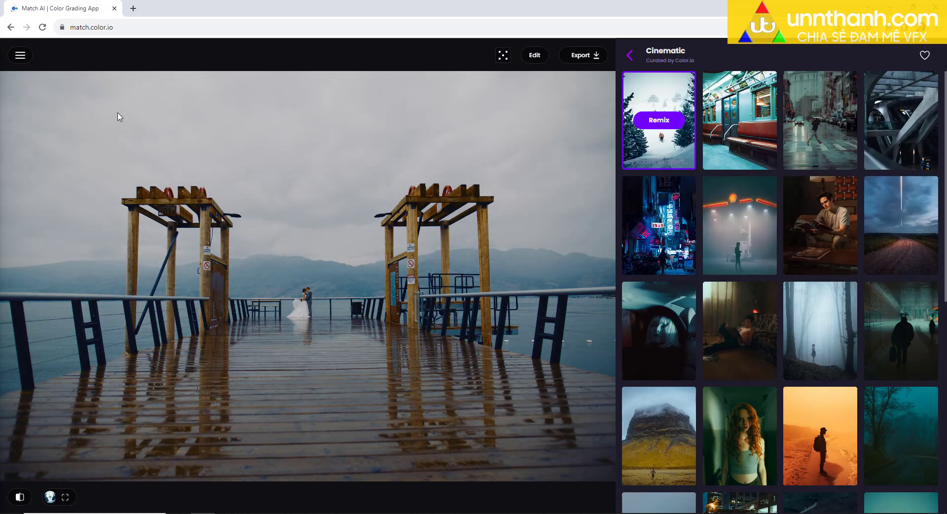
# - Export the graded photo as a .jpg image named GOC at 1920 × 1280 with 70% quality
pyautogui.click(575, 53)
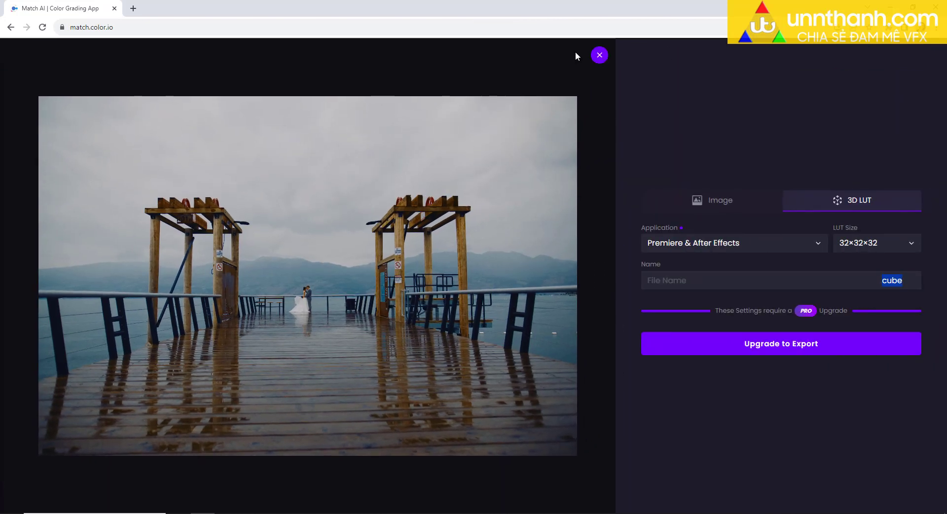
pyautogui.click(732, 206)
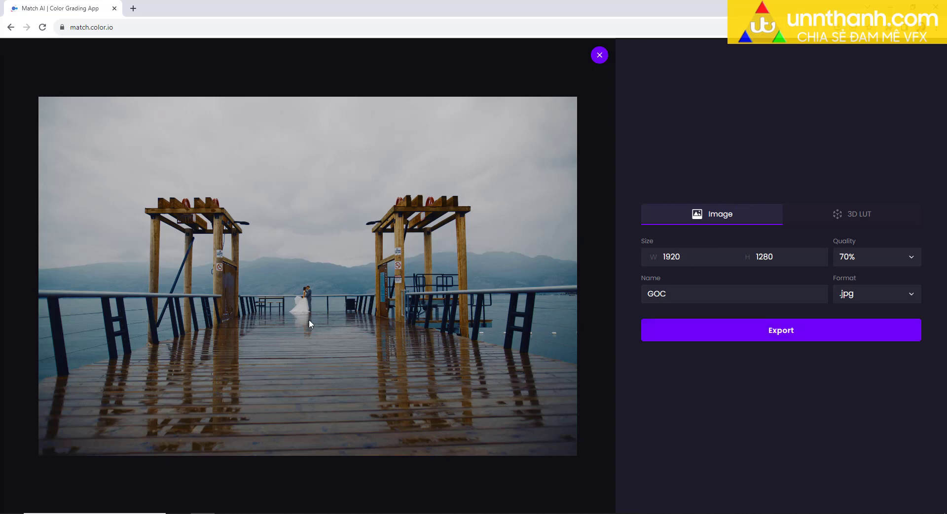
pyautogui.click(856, 296)
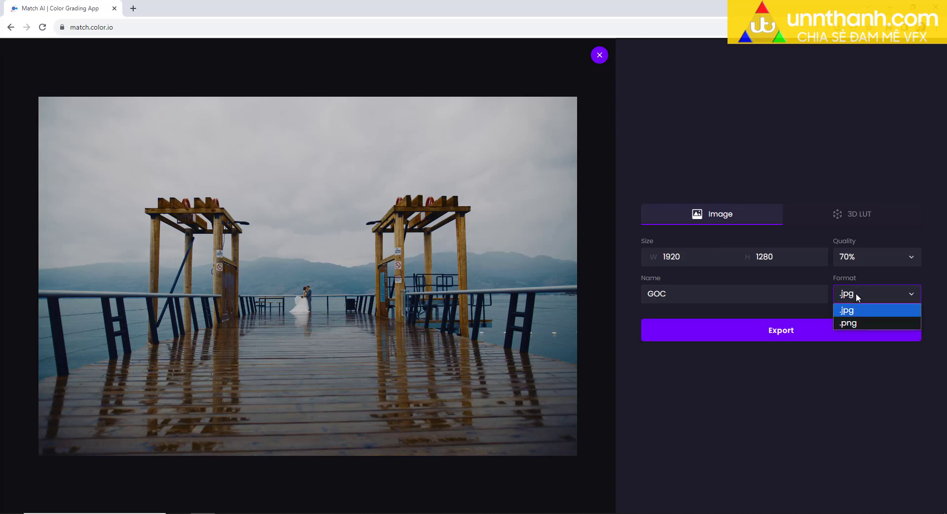
pyautogui.click(832, 257)
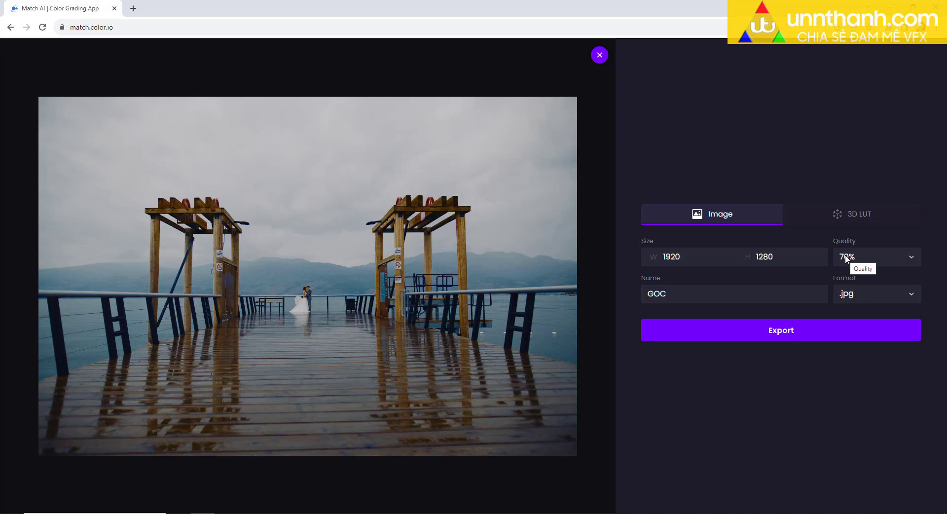
pyautogui.click(774, 331)
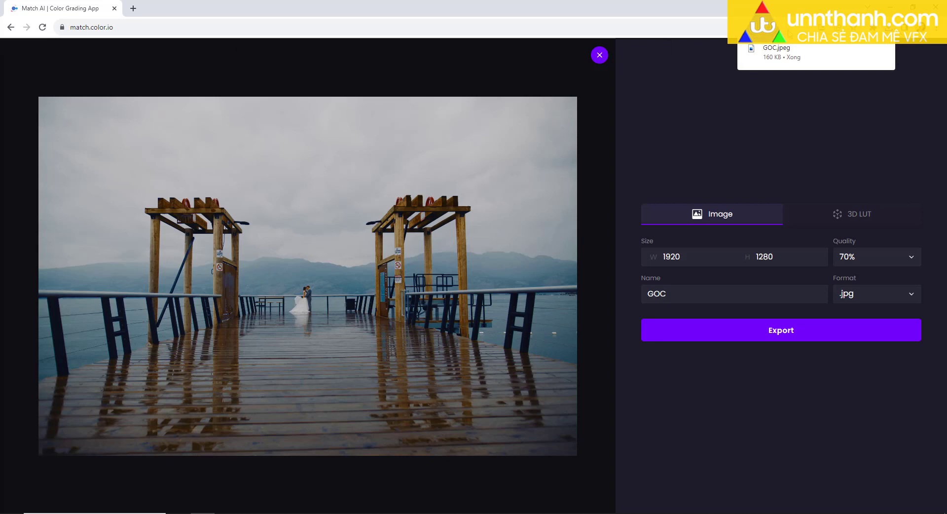
# - Examine the .png export settings and the applications offered for 3D LUT export
pyautogui.click(853, 294)
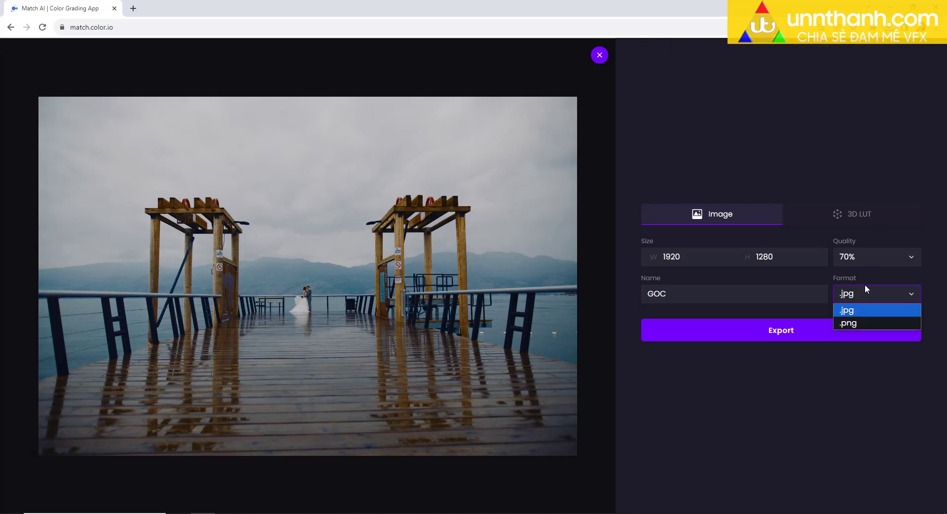
pyautogui.click(856, 326)
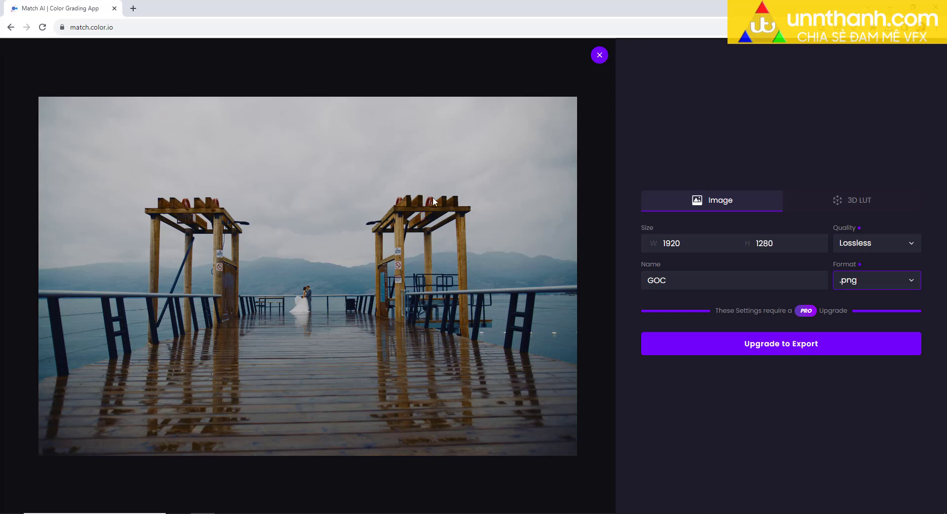
pyautogui.click(877, 209)
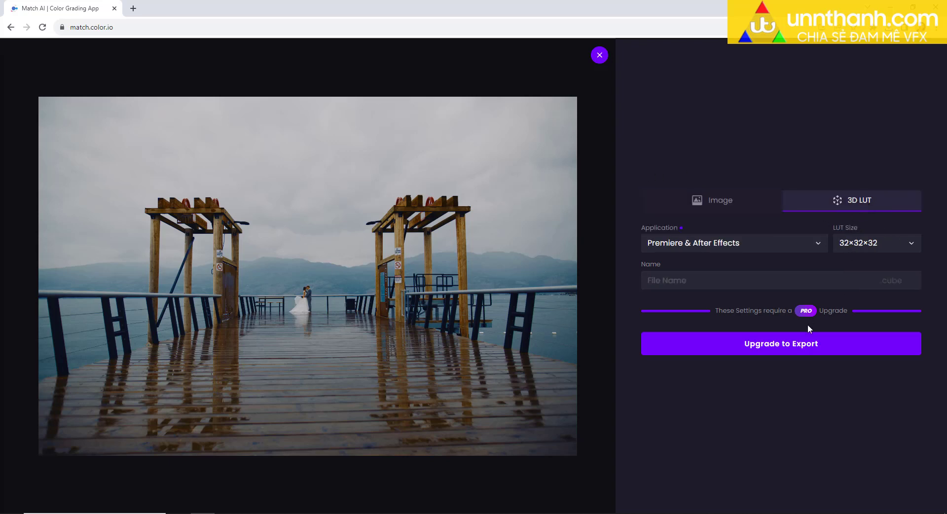
pyautogui.click(677, 244)
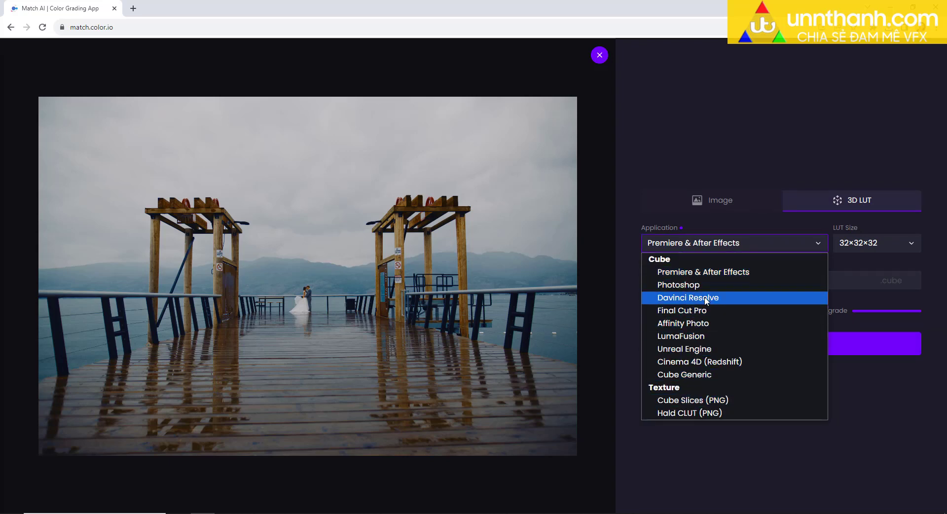
pyautogui.click(891, 408)
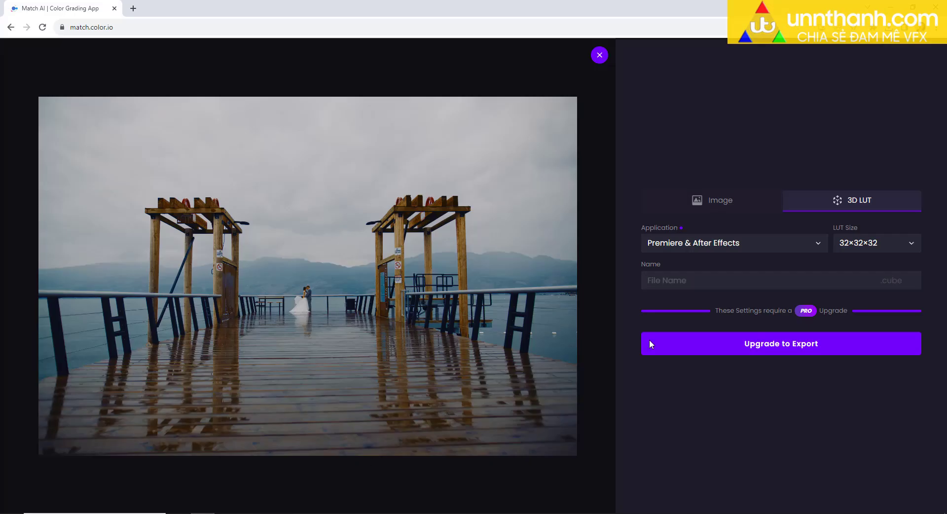
pyautogui.click(873, 281)
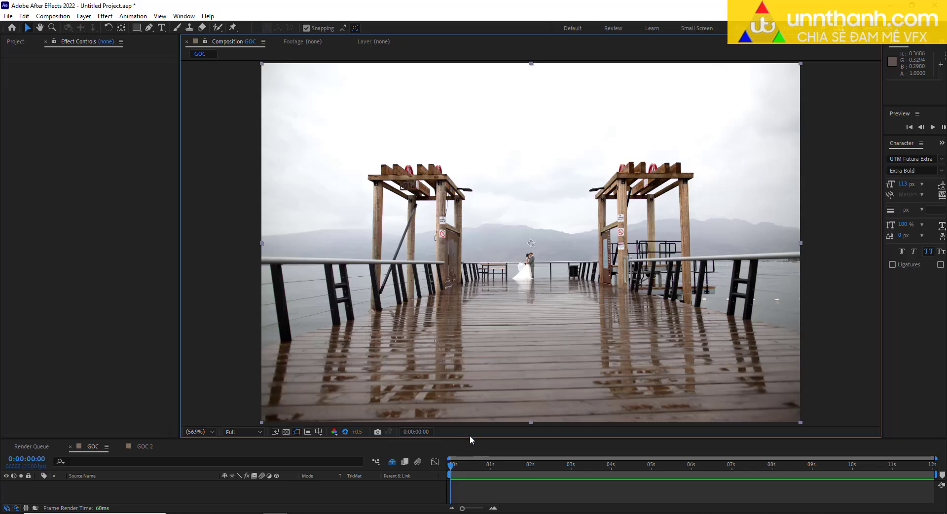
# - Switch to After Effects and replace the existing adjustment layer in the GOC 2 composition with a new adjustment layer
pyautogui.moveTo(470, 435); pyautogui.dragTo(444, 381)
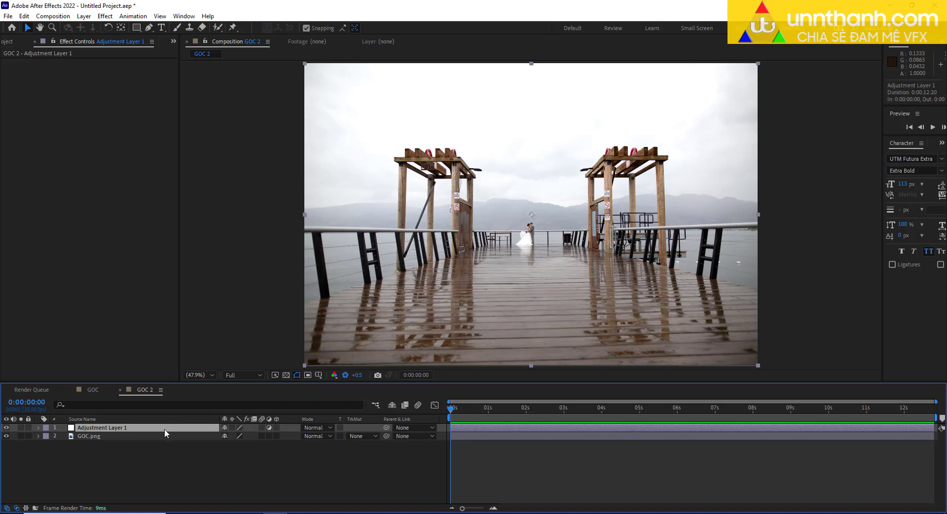
pyautogui.press('Delete')
pyautogui.rightClick(123, 459)
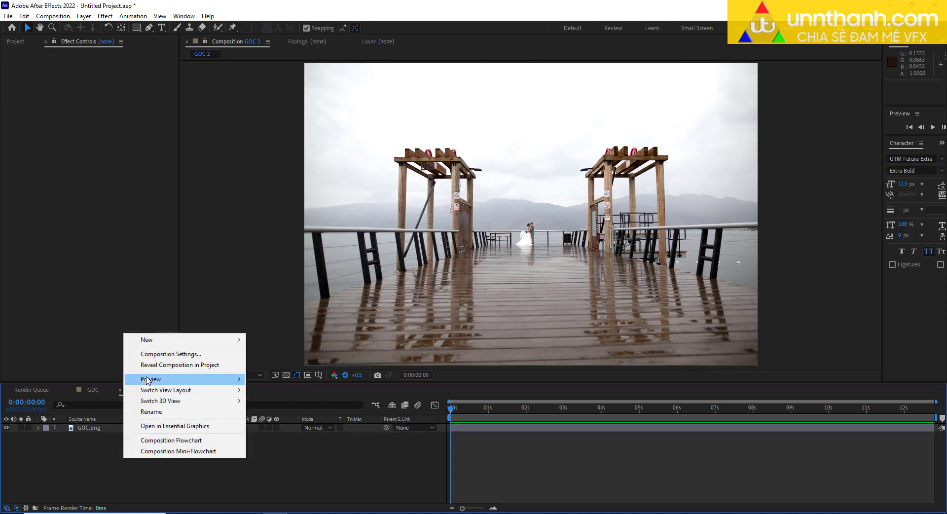
pyautogui.moveTo(187, 341)
pyautogui.click(285, 419)
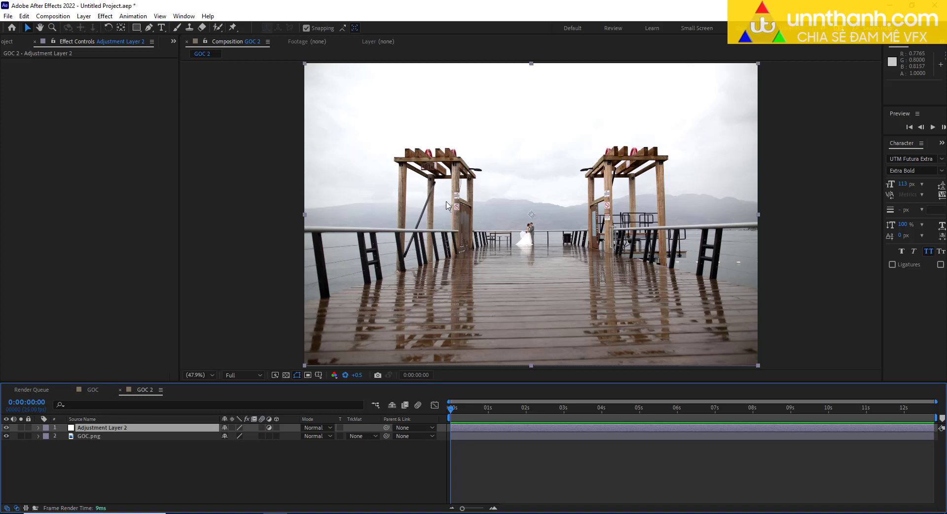
# - Apply the Lumetri Color effect to the new adjustment layer and expand its Basic Correction settings
pyautogui.hotkey('ctrl', 'space')
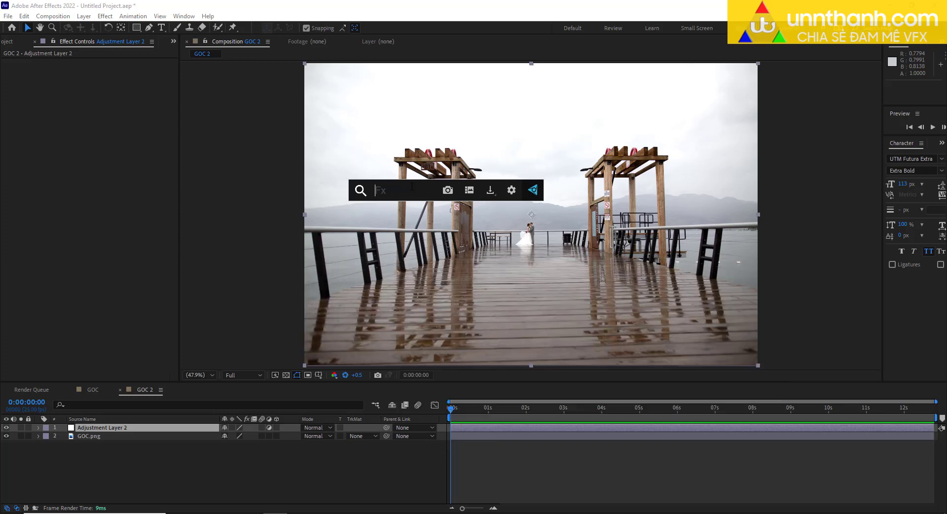
pyautogui.write('lum')
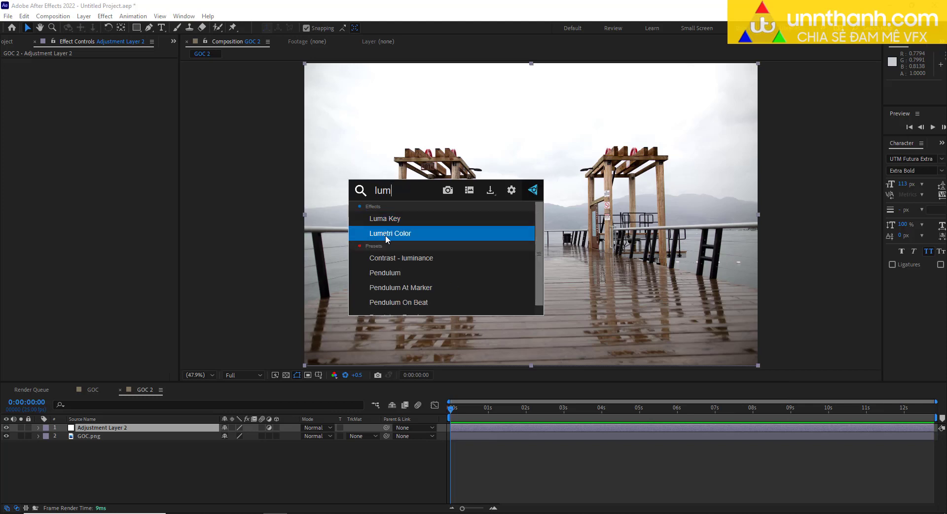
pyautogui.click(390, 235)
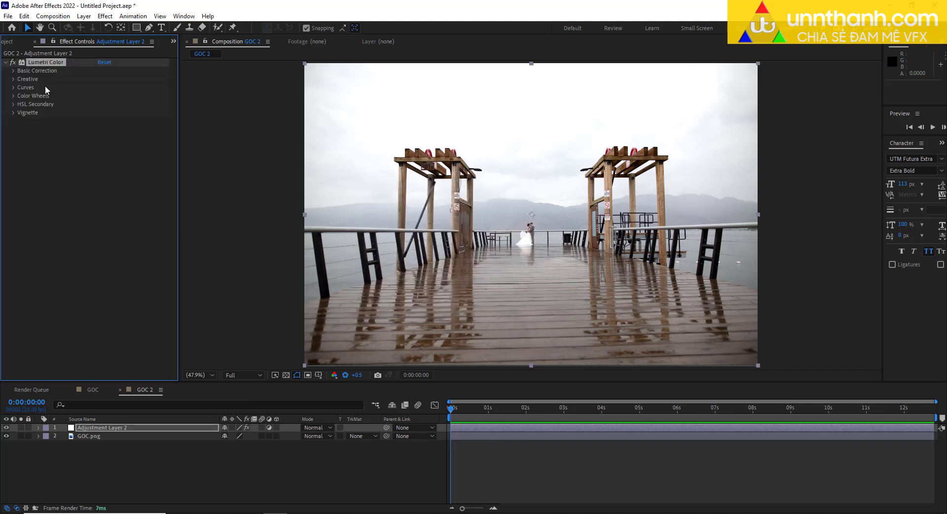
pyautogui.click(13, 71)
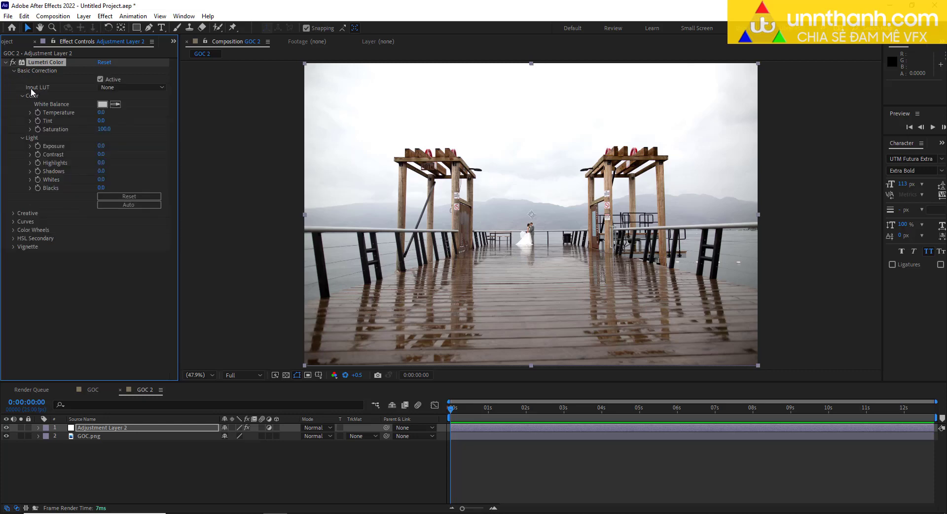
# - Try several built-in input LUTs on the adjustment layer, from ALEXA_Default_LogC2Rec709 through ARRI_Universal_DCI
pyautogui.click(104, 90)
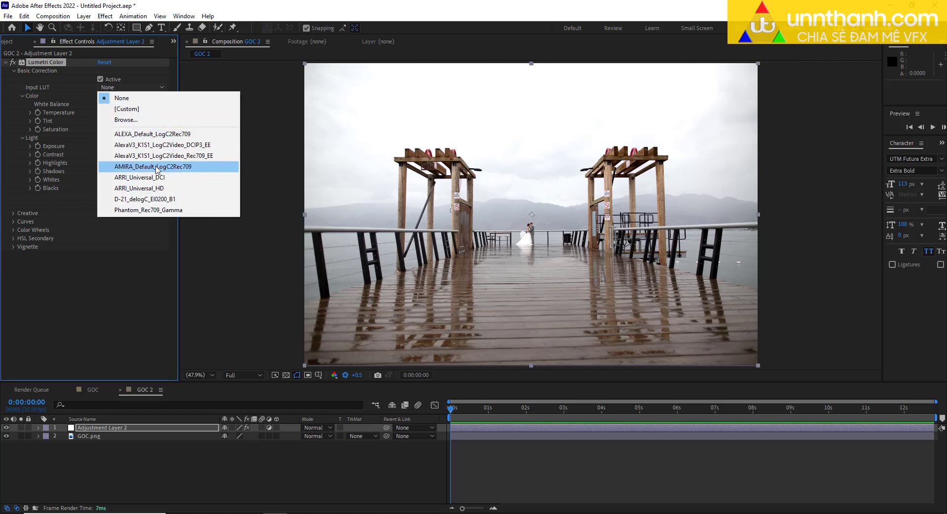
pyautogui.click(161, 139)
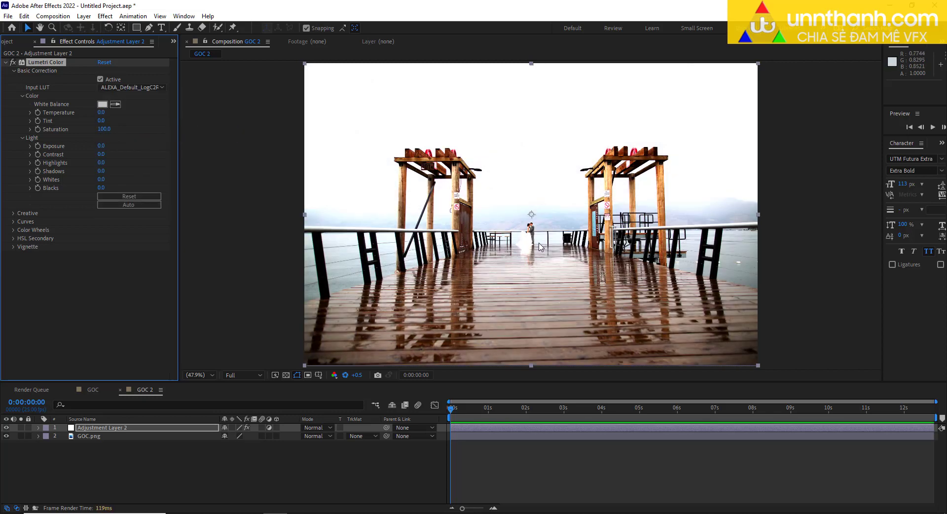
pyautogui.click(148, 88)
pyautogui.click(148, 145)
pyautogui.click(133, 88)
pyautogui.click(141, 160)
pyautogui.click(127, 88)
pyautogui.click(130, 179)
# - Load Wonder Woman.cube from the Look LUTs folder as the input LUT of Lumetri Color
pyautogui.click(128, 88)
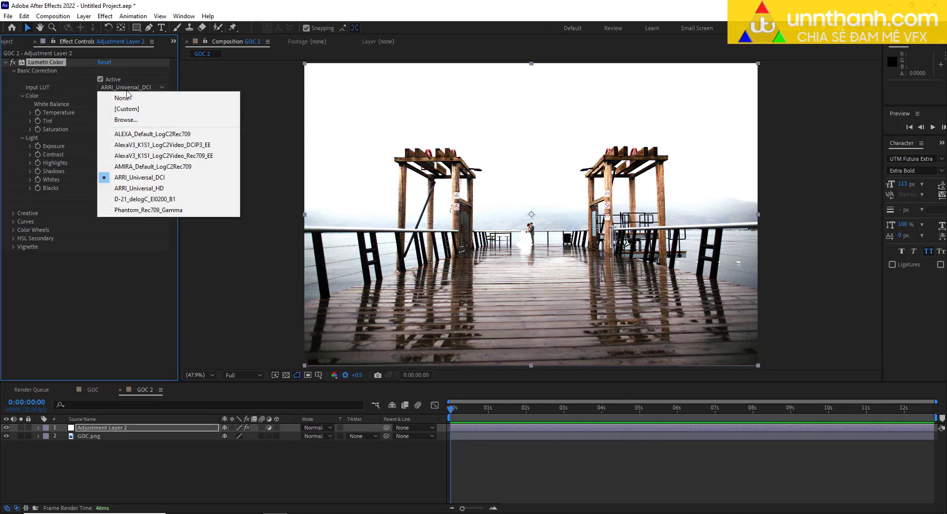
pyautogui.click(126, 120)
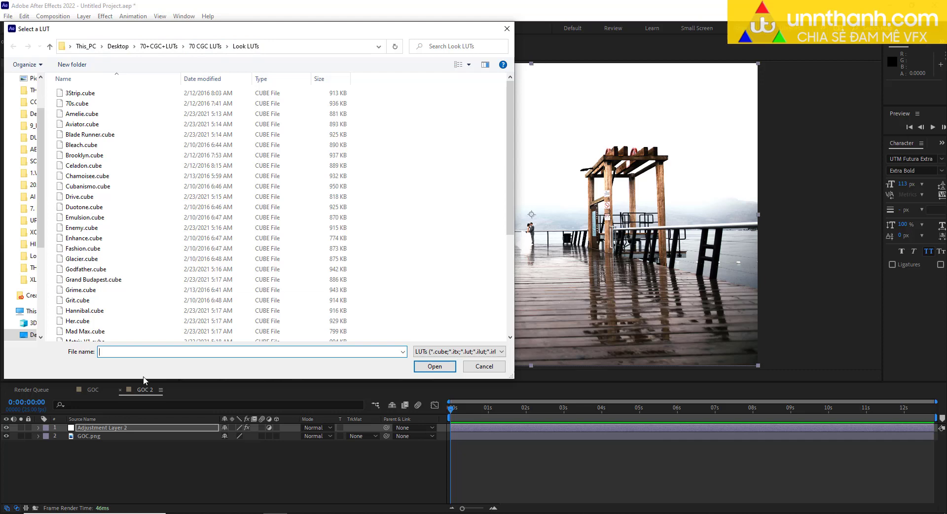
pyautogui.scroll(-5, 225, 268)
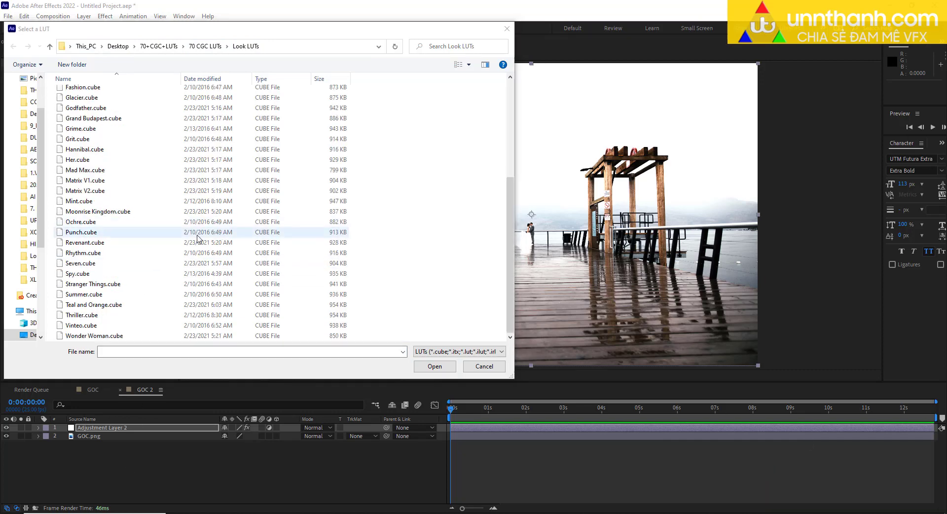
pyautogui.click(95, 338)
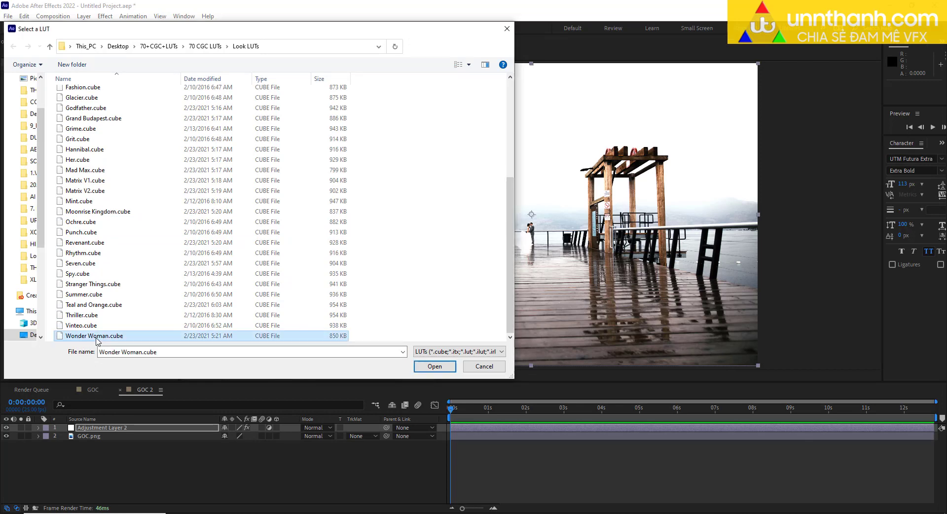
pyautogui.click(422, 369)
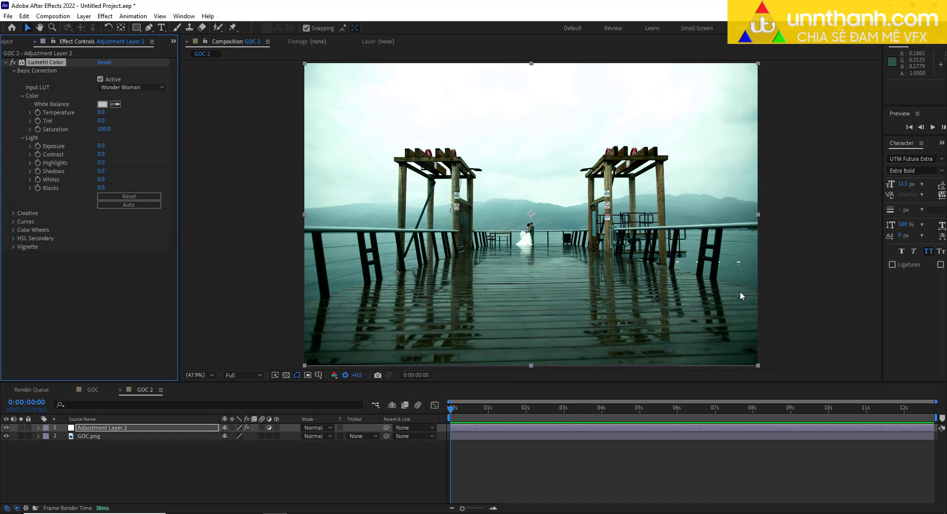
# - Load Punch.cube from the Look LUTs folder as the input LUT of Lumetri Color
pyautogui.click(144, 88)
pyautogui.click(130, 119)
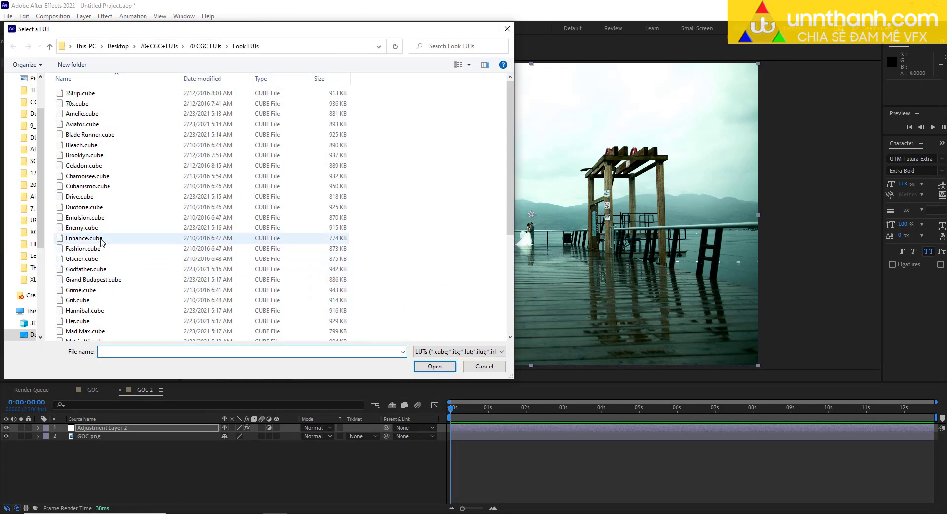
pyautogui.scroll(-5, 93, 150)
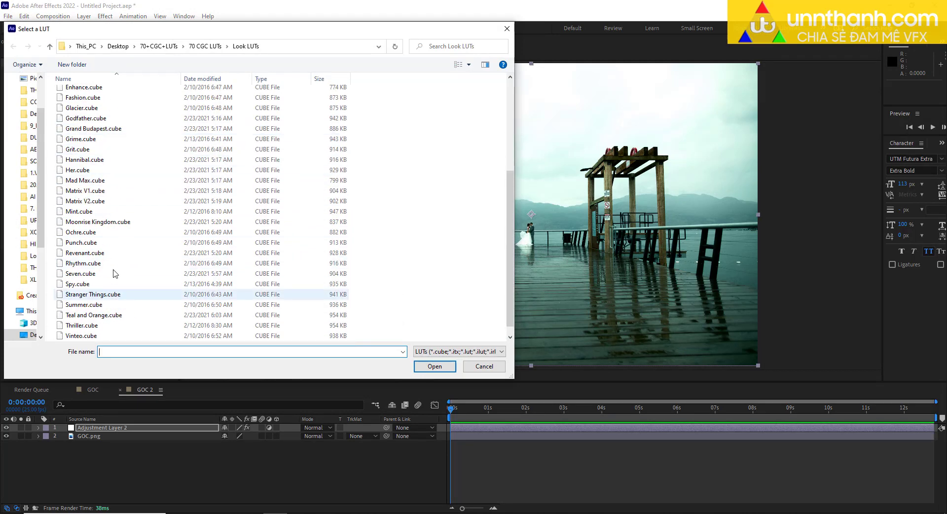
pyautogui.click(96, 244)
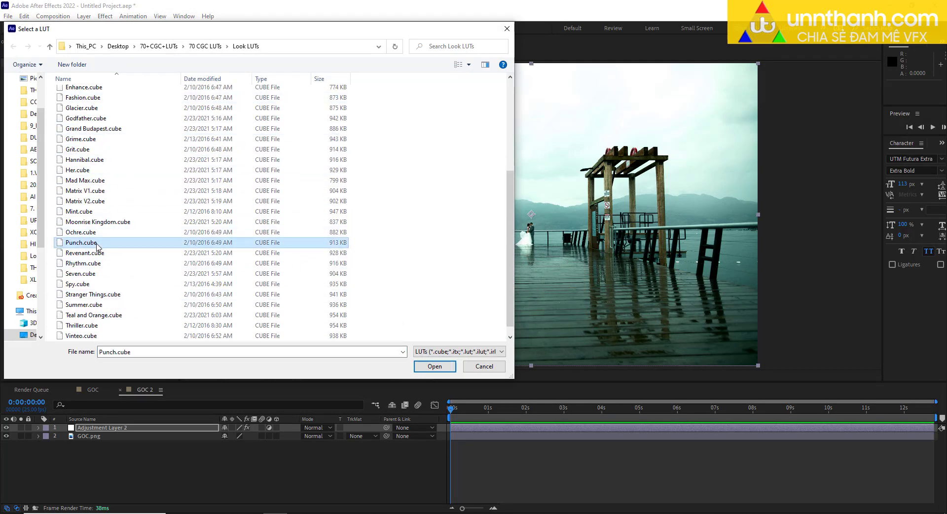
pyautogui.click(435, 366)
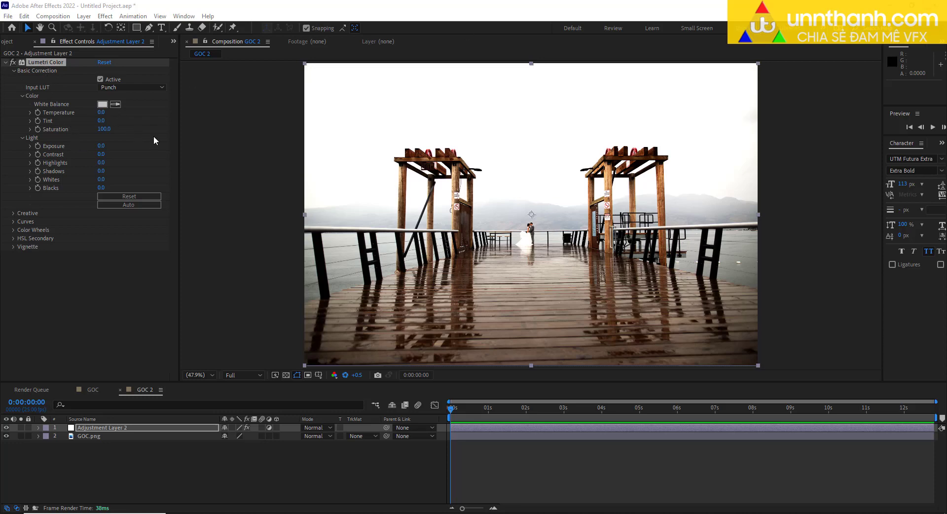
# - Set the Lumetri Color exposure to -0.4, contrast to 28, highlights to -46 and saturation to 169
pyautogui.moveTo(106, 148)
pyautogui.mouseDown()
pyautogui.moveTo(95, 144)
pyautogui.moveTo(112, 154)
pyautogui.mouseUp()
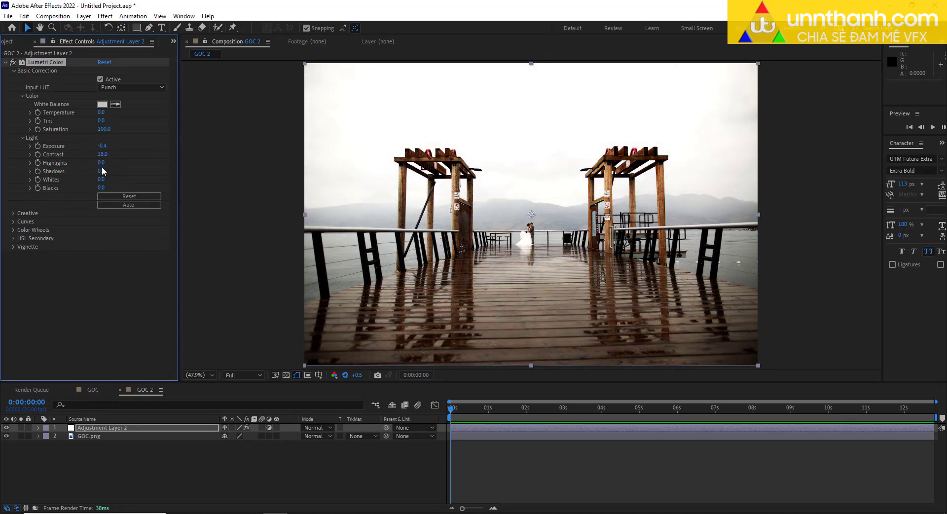
pyautogui.moveTo(105, 162); pyautogui.dragTo(74, 163)
pyautogui.moveTo(104, 129); pyautogui.dragTo(165, 125)
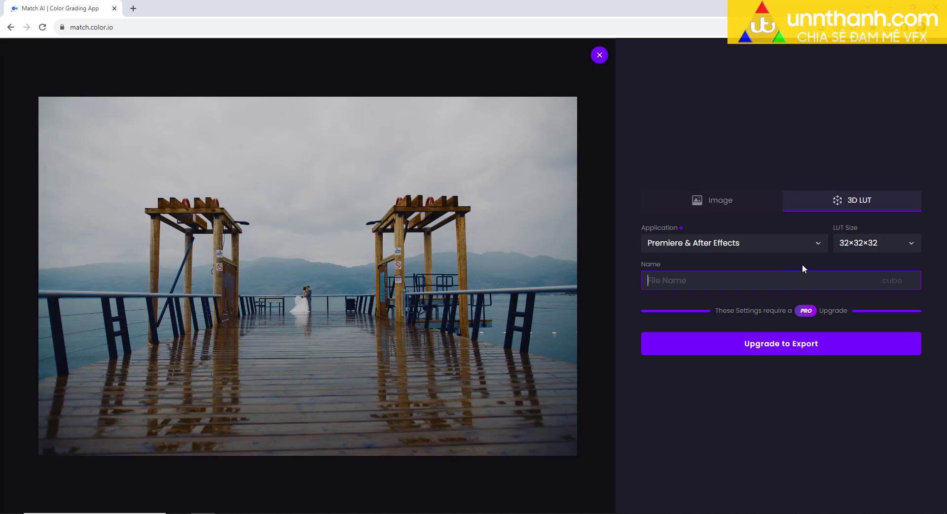
# - In Match AI, leave the export settings, apply the orange desert image from the Cinematic collection, and open the 3D LUT export options
pyautogui.click(726, 203)
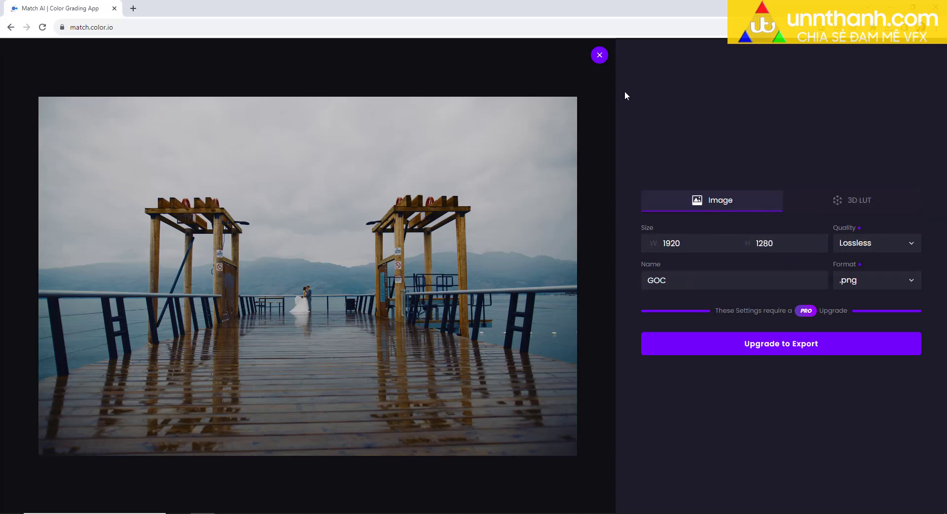
pyautogui.click(599, 54)
pyautogui.click(825, 429)
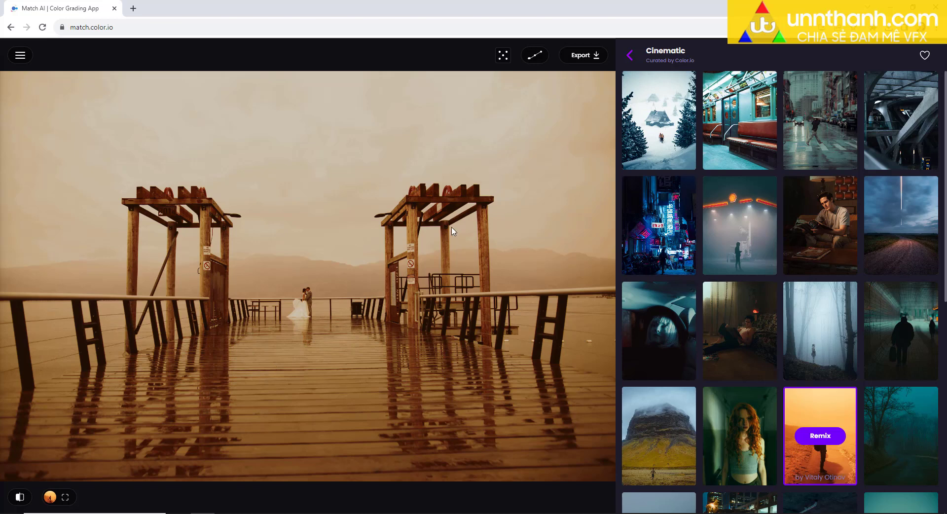
pyautogui.click(584, 55)
pyautogui.click(838, 201)
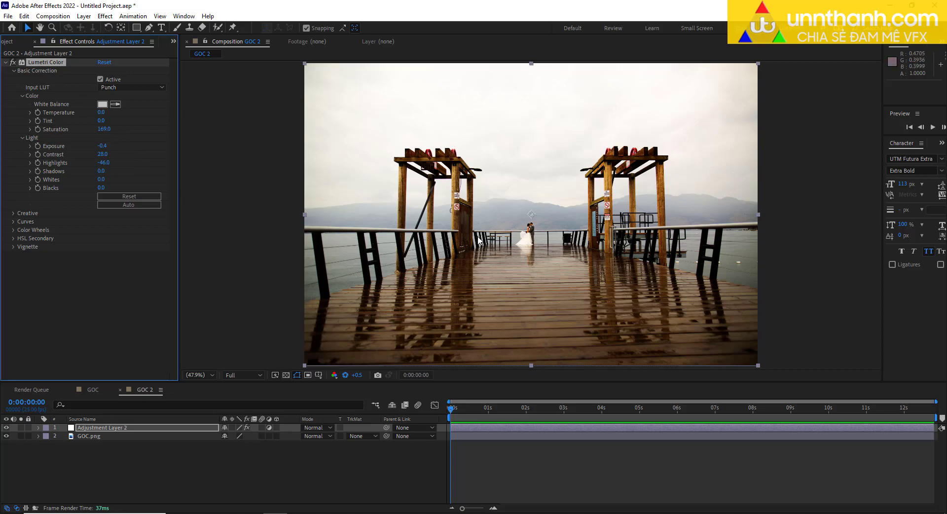
# - Switch to the unnthanh.com website in the browser and look through its Hướng dẫn video list
pyautogui.hotkey('alt', 'Tab')
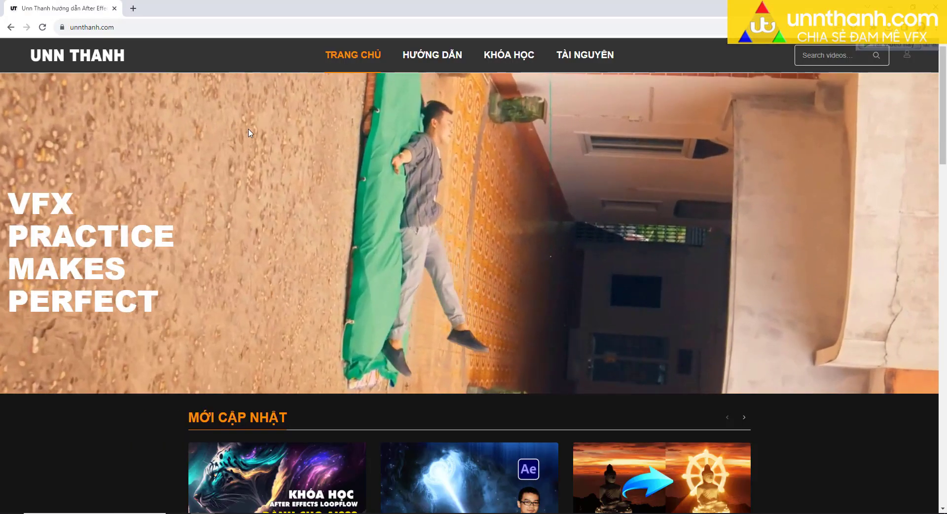
pyautogui.click(417, 58)
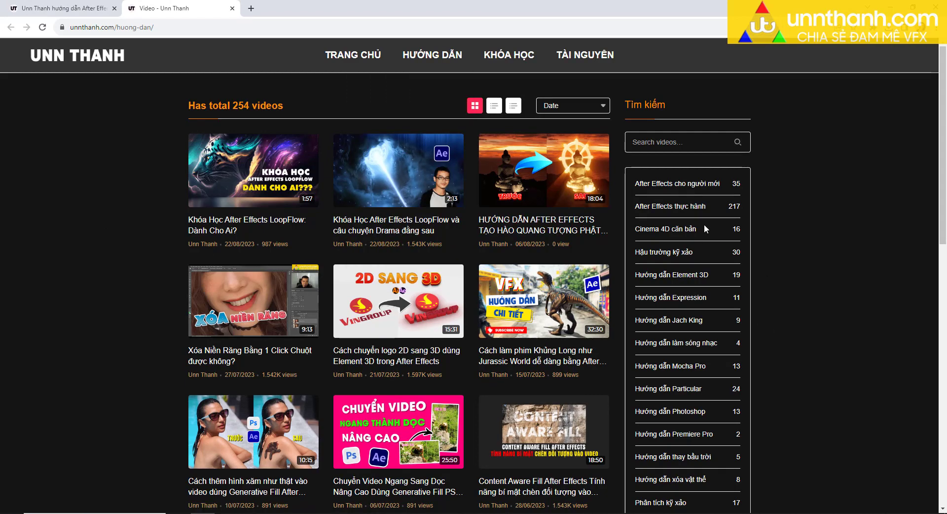
pyautogui.scroll(-8, 703, 239)
pyautogui.scroll(7, 691, 242)
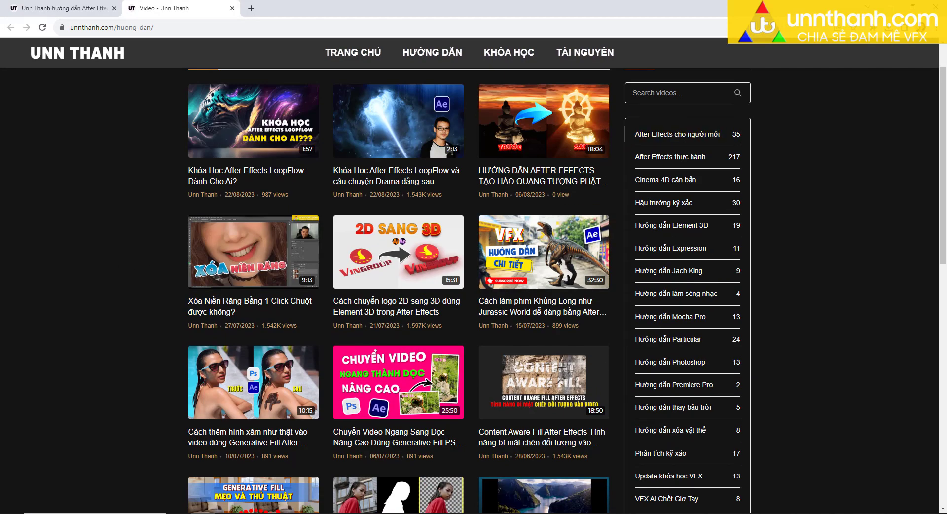
pyautogui.scroll(1, 671, 181)
# - Browse the After Effects cho người mới and After Effects thực hành video categories, and return to the beginner category
pyautogui.click(674, 186)
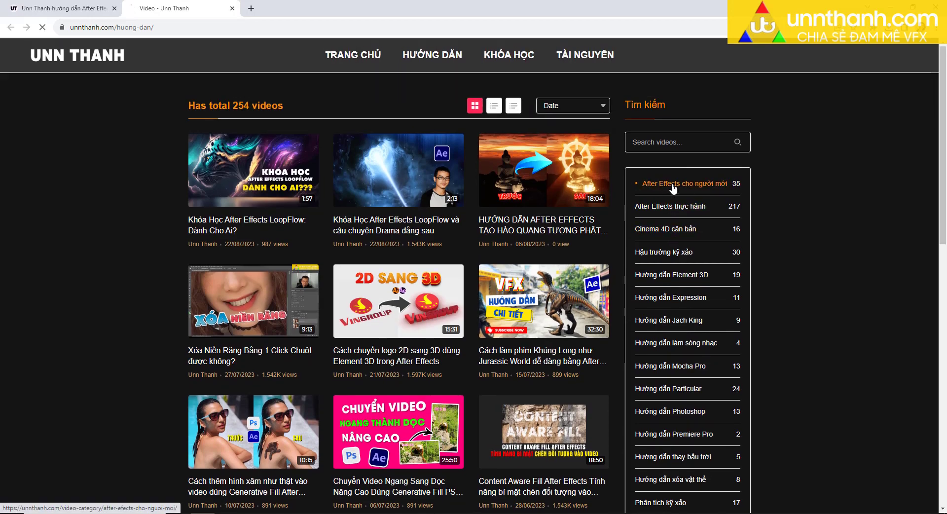
pyautogui.scroll(-5, 316, 227)
pyautogui.scroll(5, 316, 227)
pyautogui.doubleClick(238, 105)
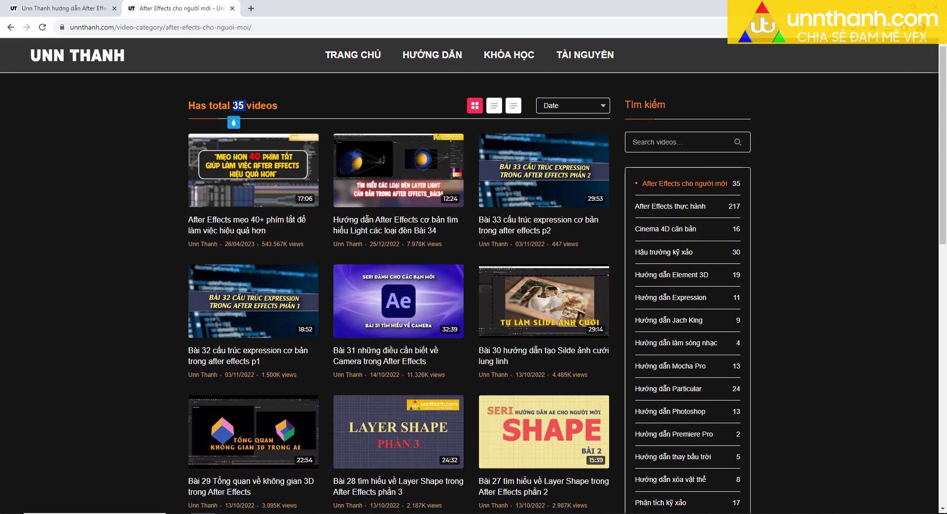
pyautogui.click(674, 211)
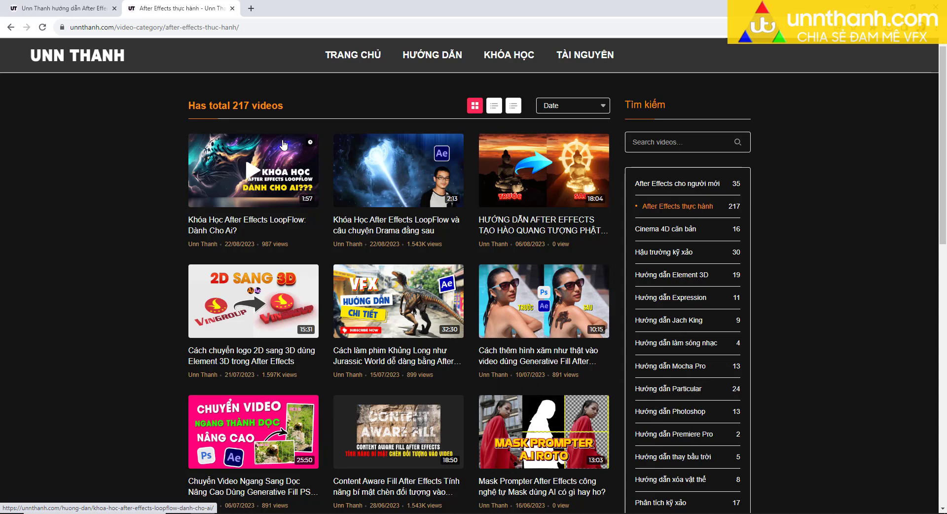
pyautogui.click(661, 187)
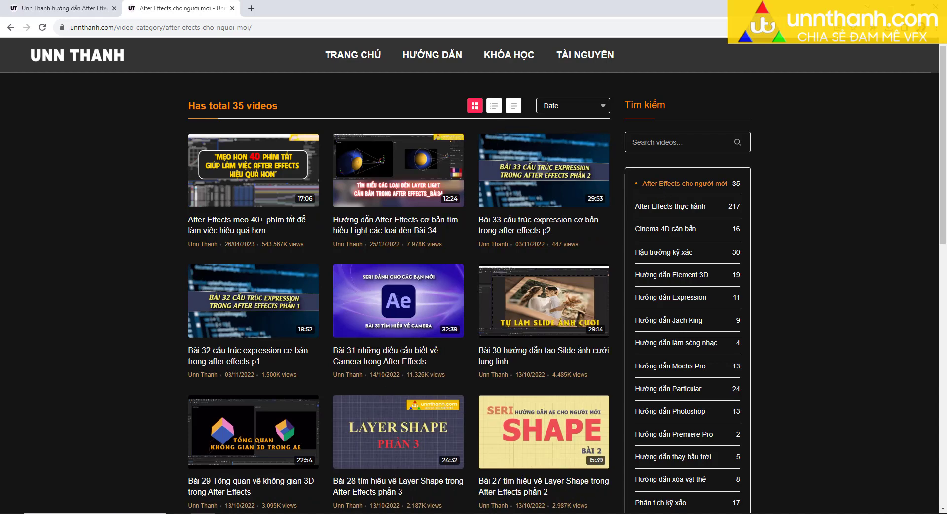
# - Open the course KỸ XẢO AFTER EFFECTS TỪ CƠ BẢN ĐẾN NÂNG CAO from the Khóa học page and review its contents and updates
pyautogui.click(498, 68)
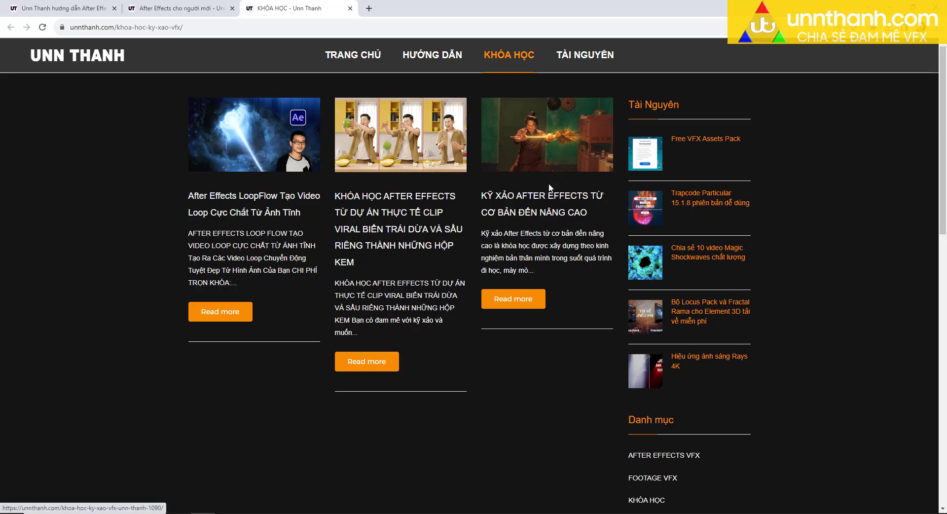
pyautogui.click(506, 203)
pyautogui.scroll(-15, 498, 237)
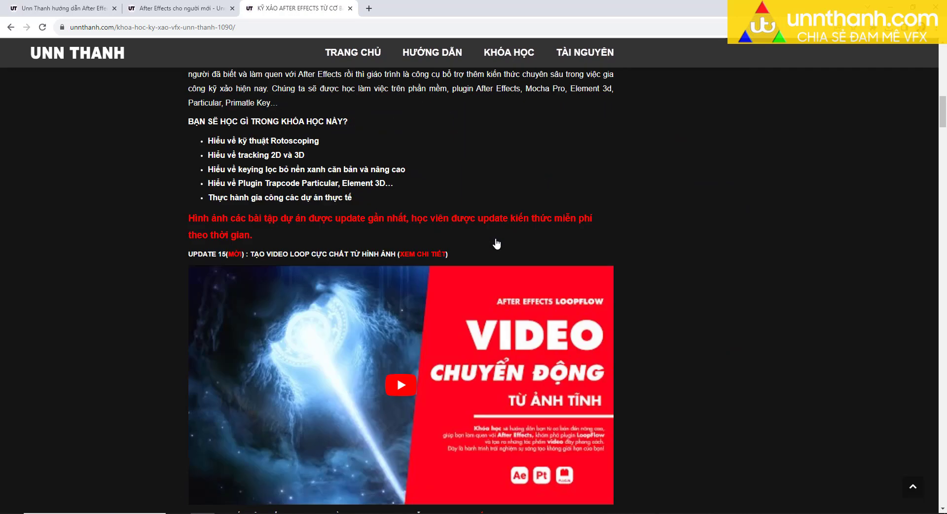
pyautogui.scroll(7, 499, 245)
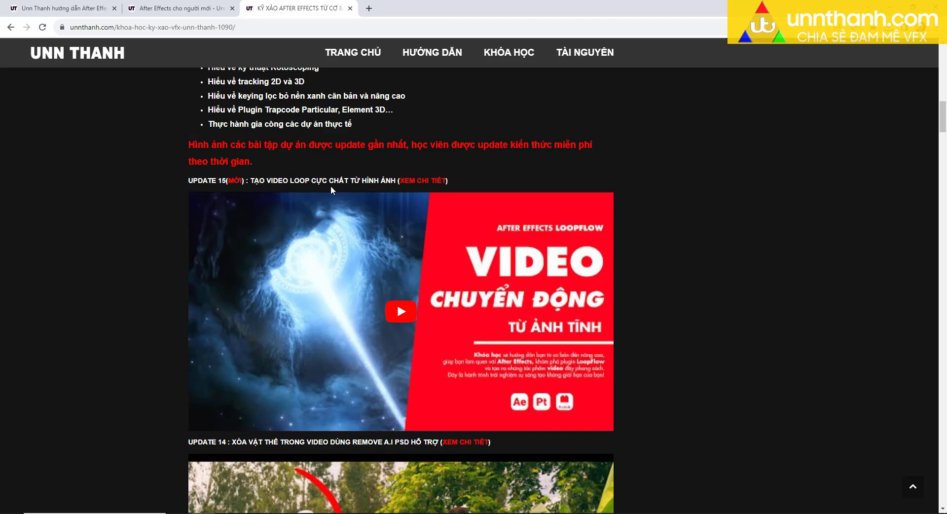
pyautogui.scroll(-7, 331, 185)
pyautogui.scroll(8, 340, 309)
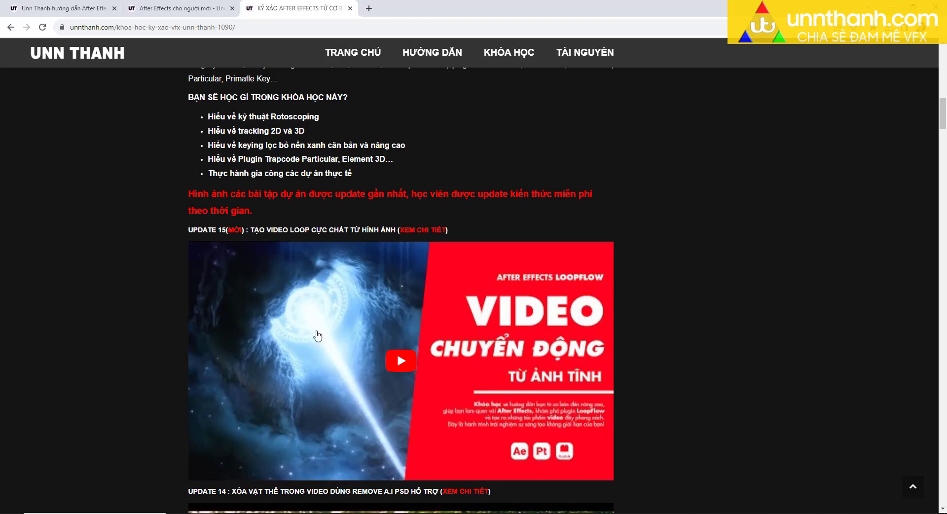
pyautogui.scroll(-6, 339, 310)
pyautogui.scroll(4, 339, 309)
# - Return to the Khóa học list and open the After Effects LoopFlow Tạo Video Loop Cực Chất Từ Ảnh Tĩnh course page
pyautogui.click(508, 52)
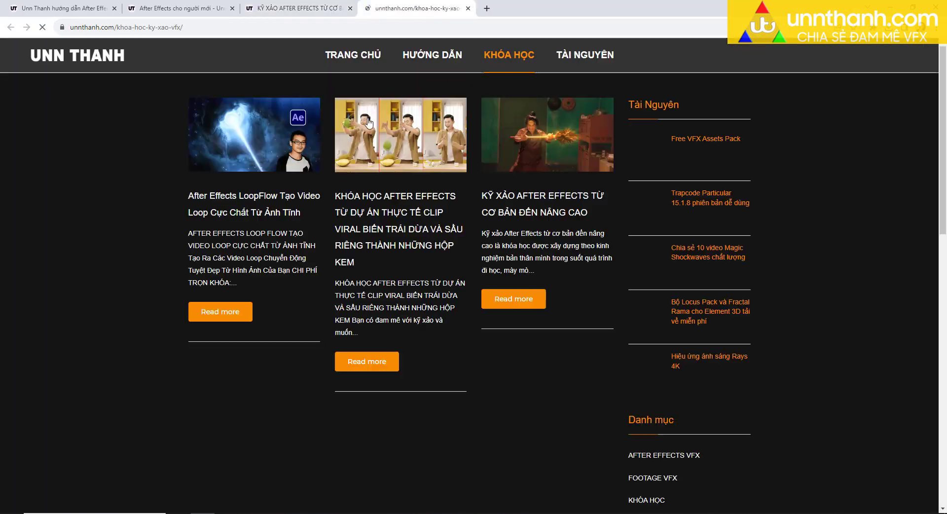
pyautogui.click(249, 212)
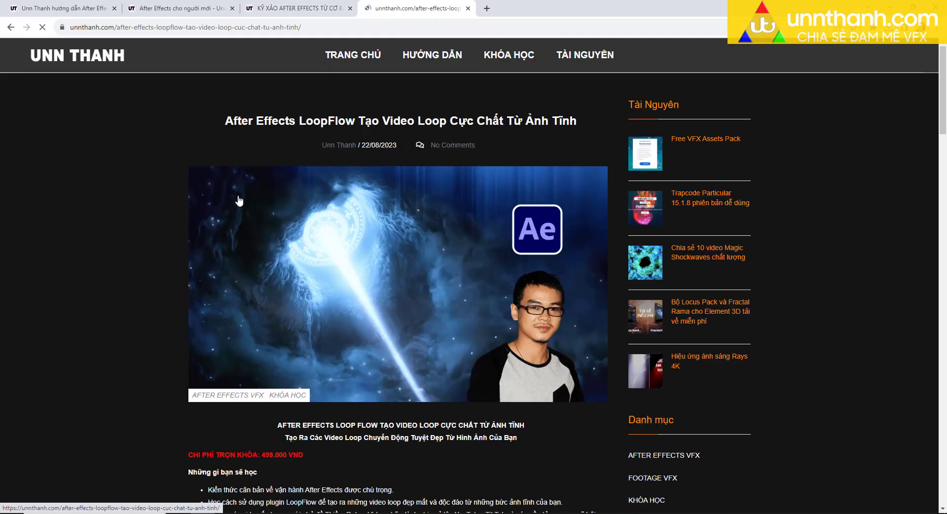